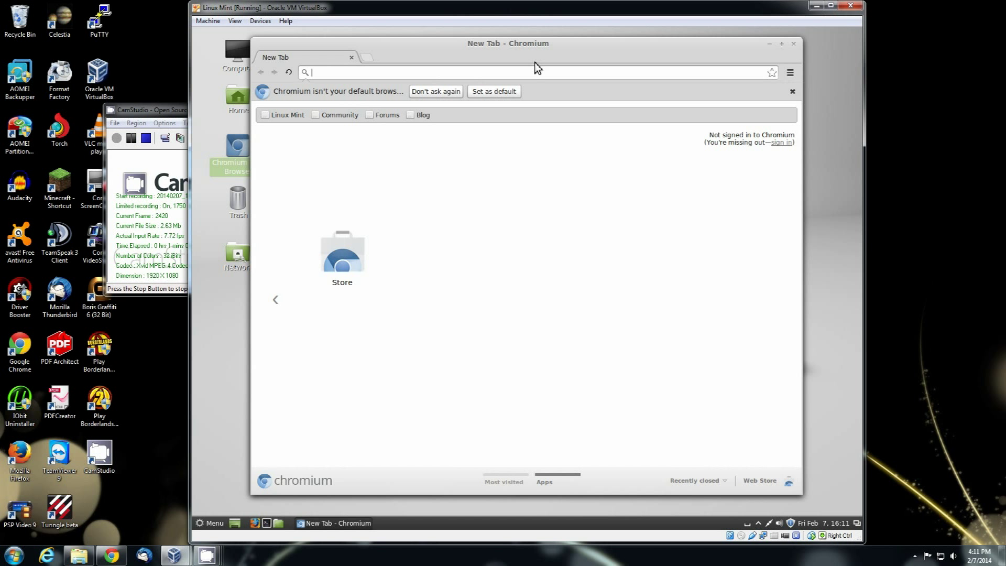
pyautogui.write('t')
pyautogui.press('BackSpace')
pyautogui.write('www.')
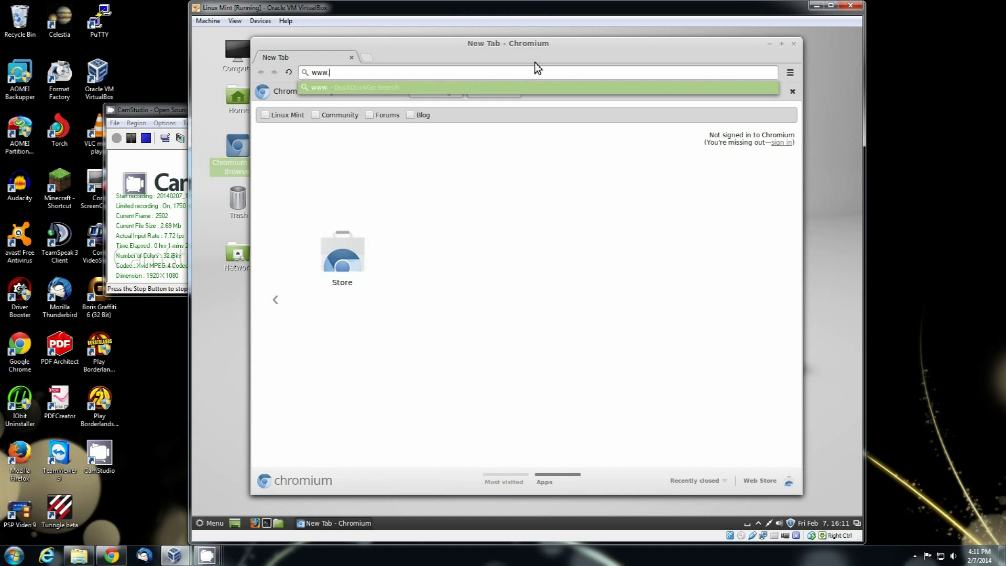
pyautogui.write('teamviewer.com')
pyautogui.press('Return')
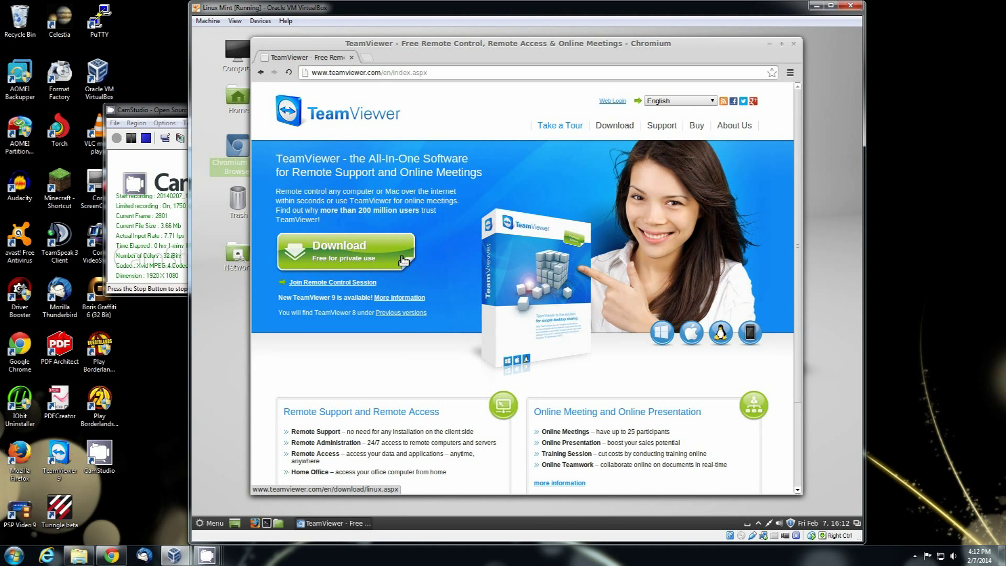
# On the Linux download page, start downloading the 32-bit Ubuntu/Debian deb package.
pyautogui.click(402, 260)
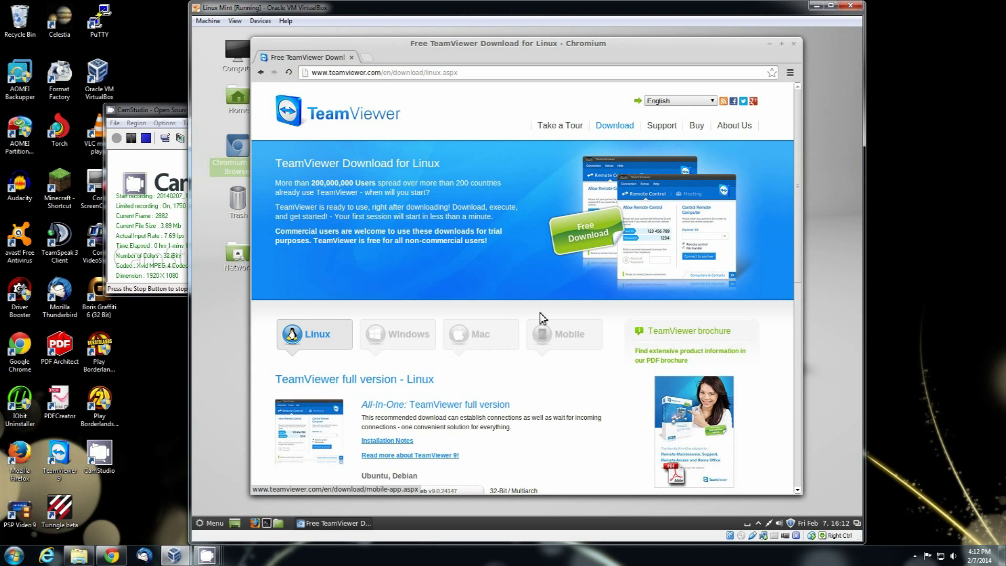
pyautogui.scroll(-6, 324, 380)
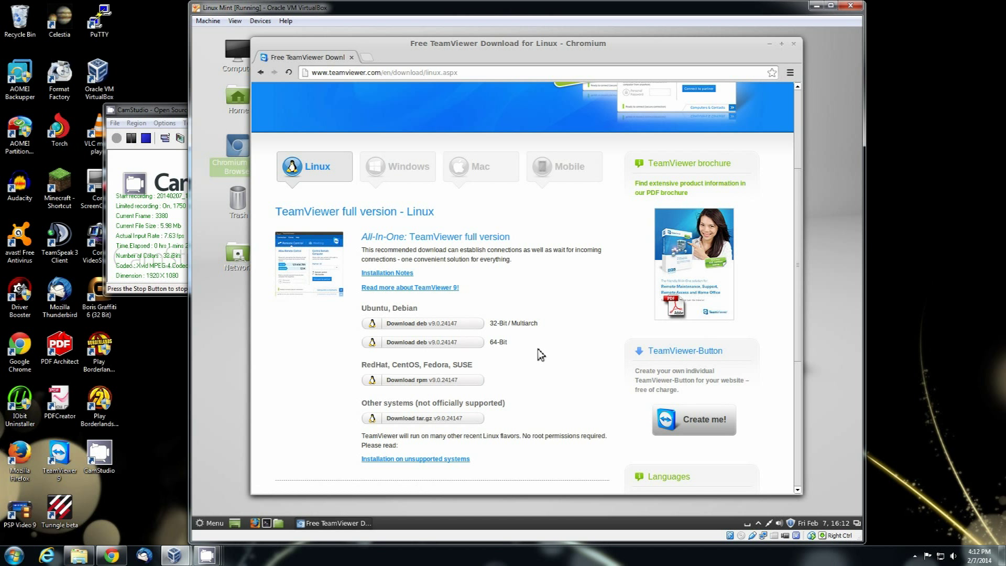
pyautogui.scroll(-1, 540, 356)
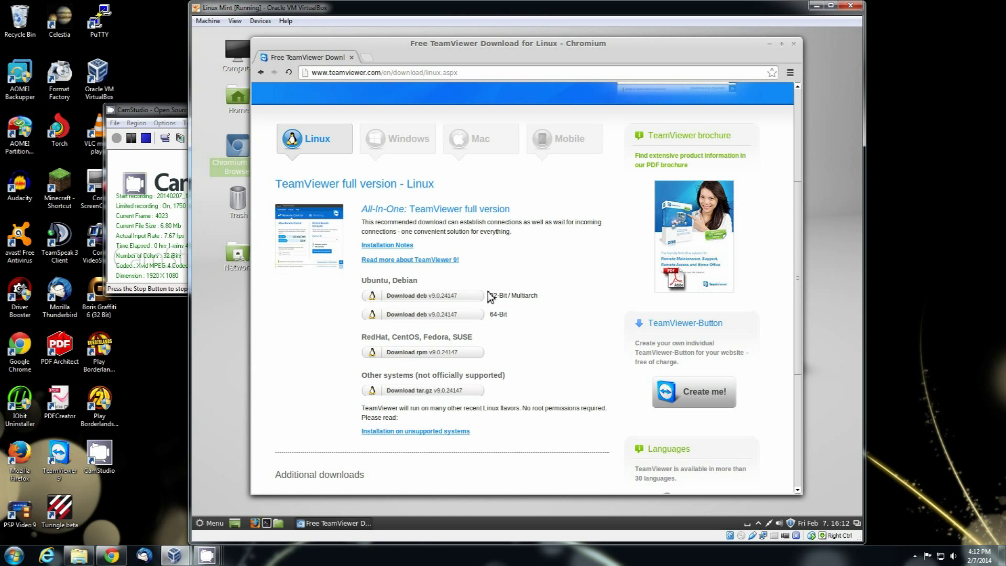
pyautogui.click(414, 297)
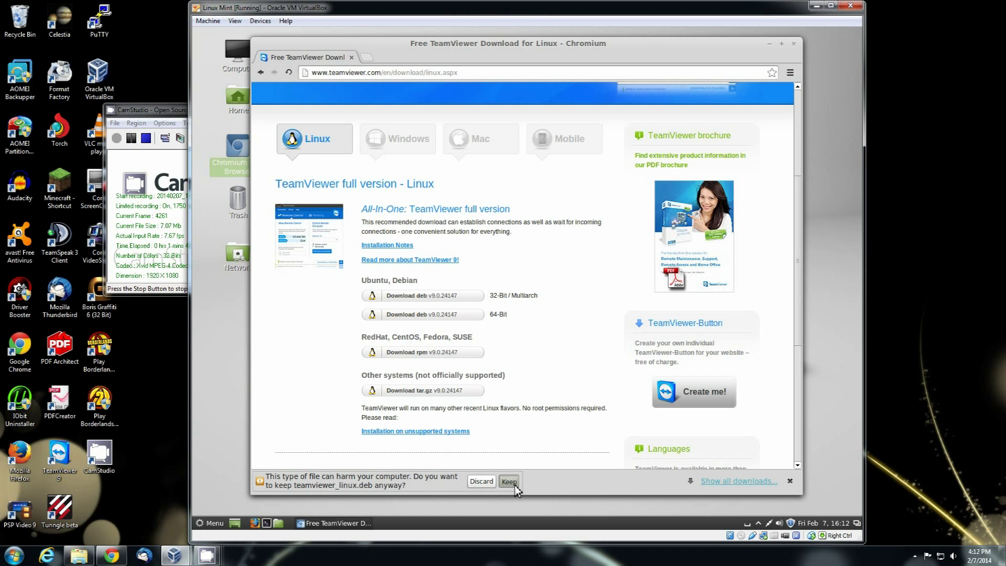
# Keep the flagged teamviewer_linux.deb so the full 21.3 MB download completes.
pyautogui.click(509, 482)
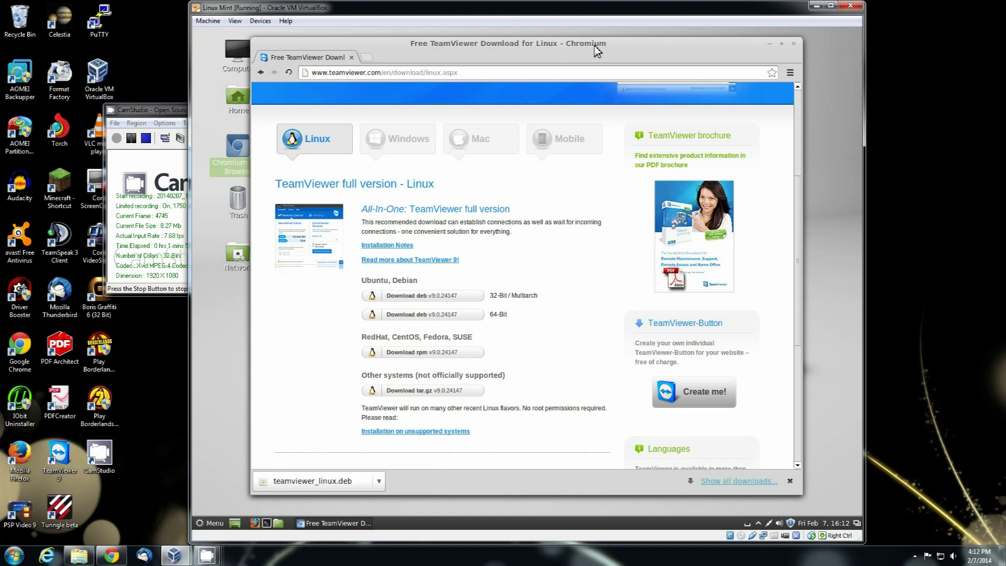
# Install the teamviewer package from teamviewer_linux.deb, authorising with the administrator password.
pyautogui.click(347, 483)
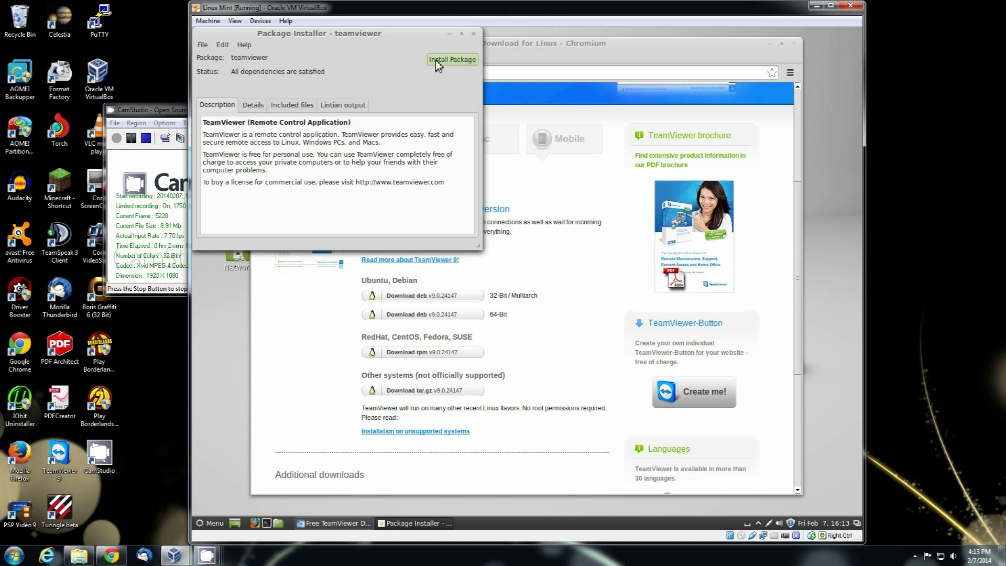
pyautogui.click(450, 61)
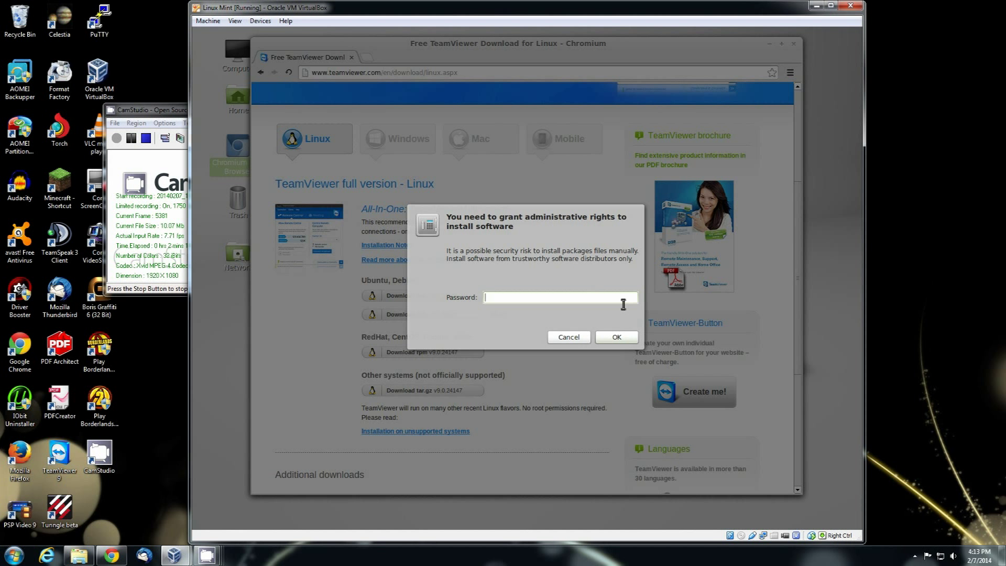
pyautogui.write('*****')
pyautogui.press('Return')
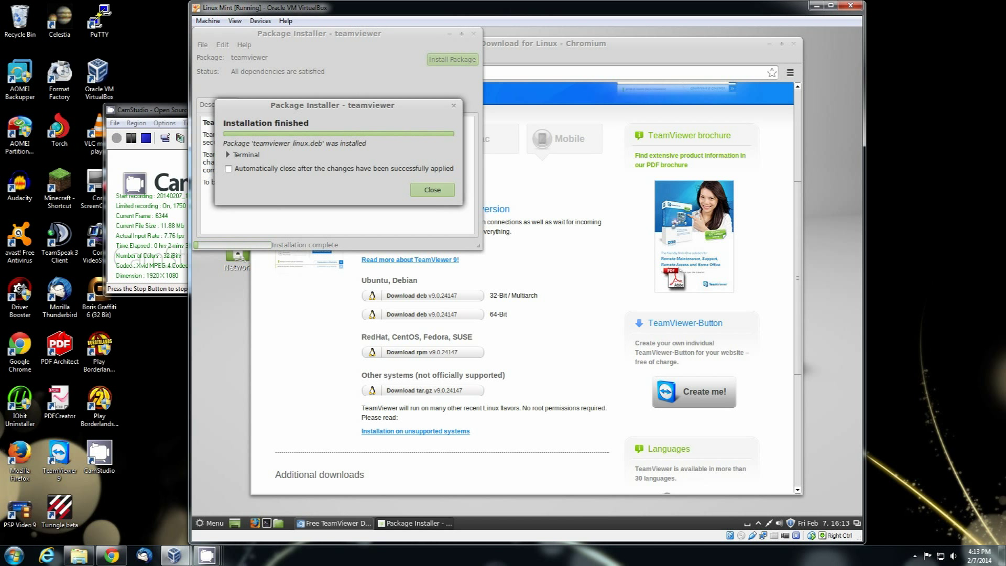
pyautogui.click(437, 190)
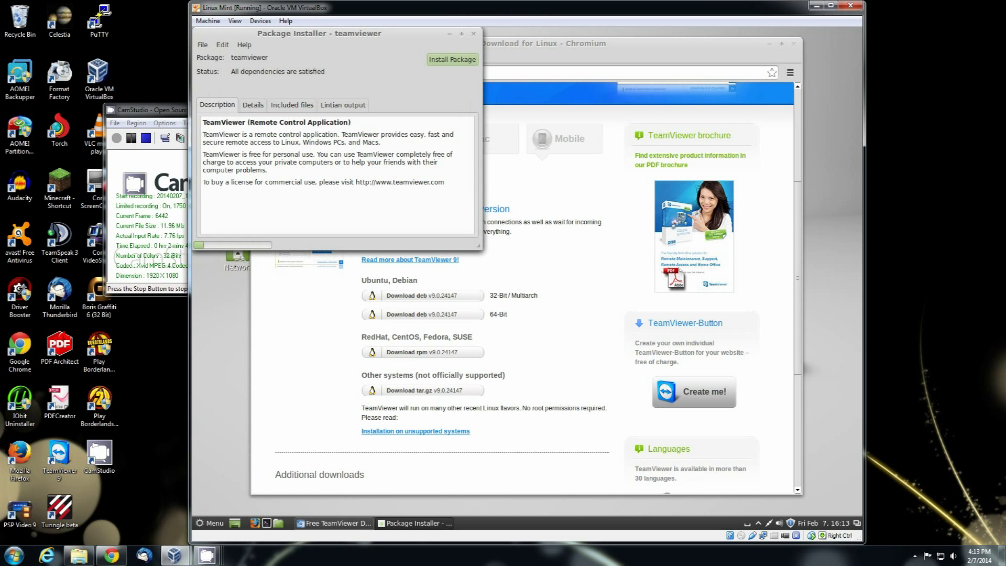
# Close the installer and Chromium, then add TeamViewer 9 from Menu > Internet to the desktop.
pyautogui.click(478, 36)
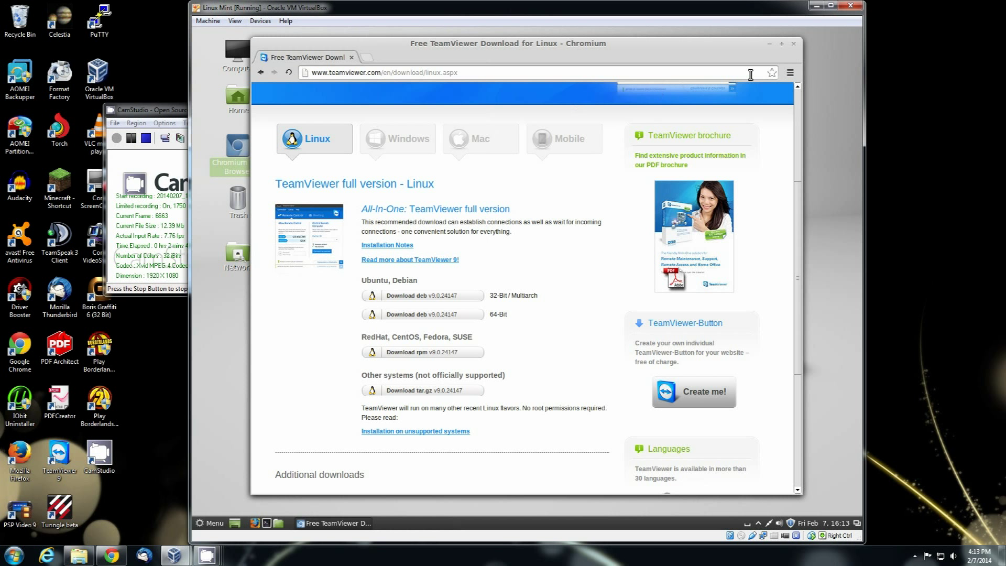
pyautogui.click(793, 45)
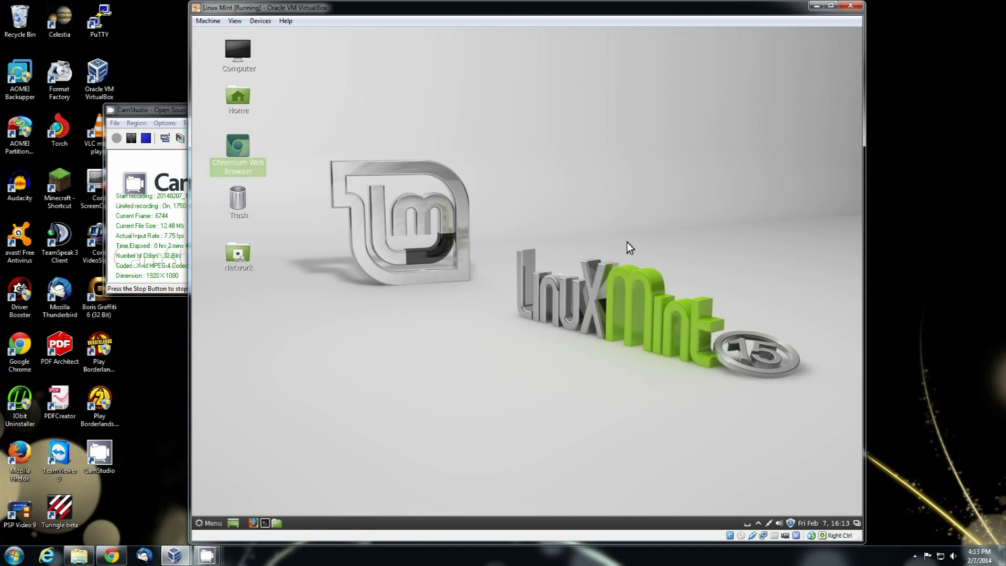
pyautogui.click(204, 523)
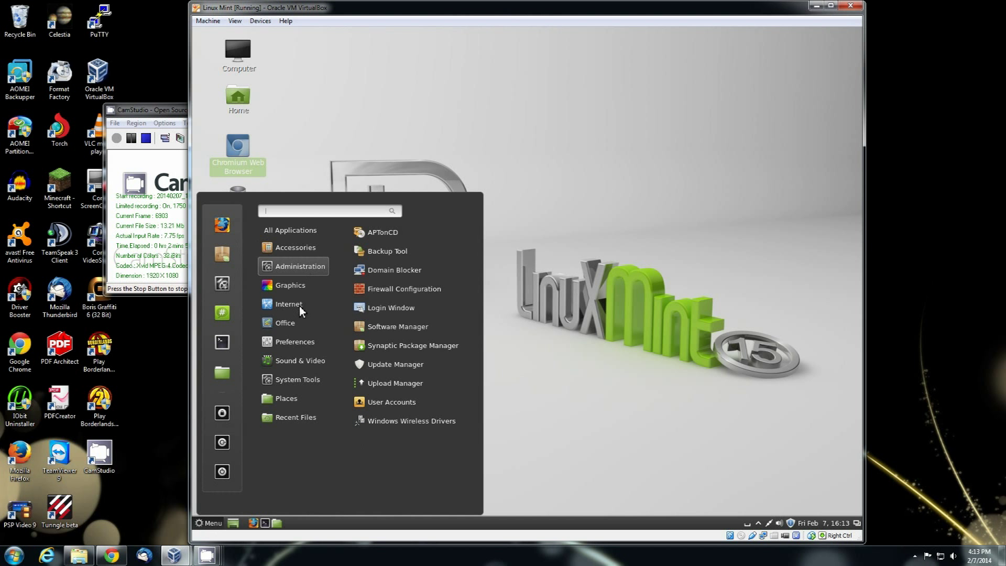
pyautogui.moveTo(299, 307)
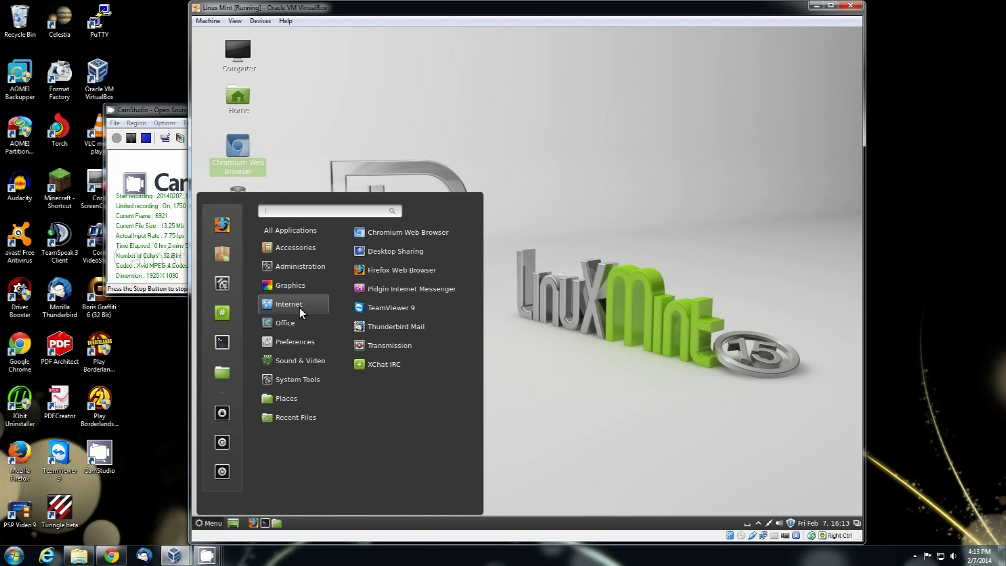
pyautogui.rightClick(377, 307)
pyautogui.click(395, 339)
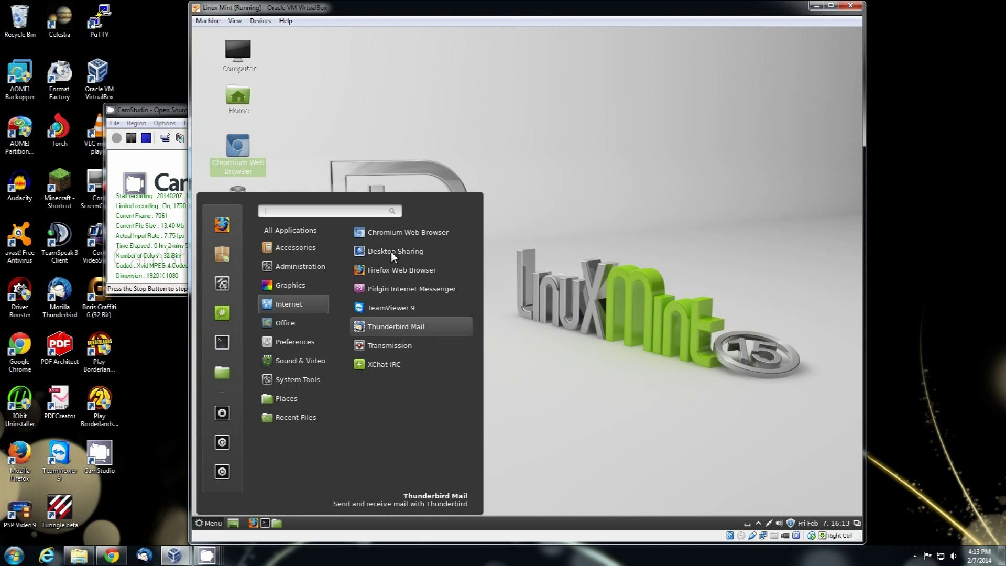
pyautogui.click(487, 112)
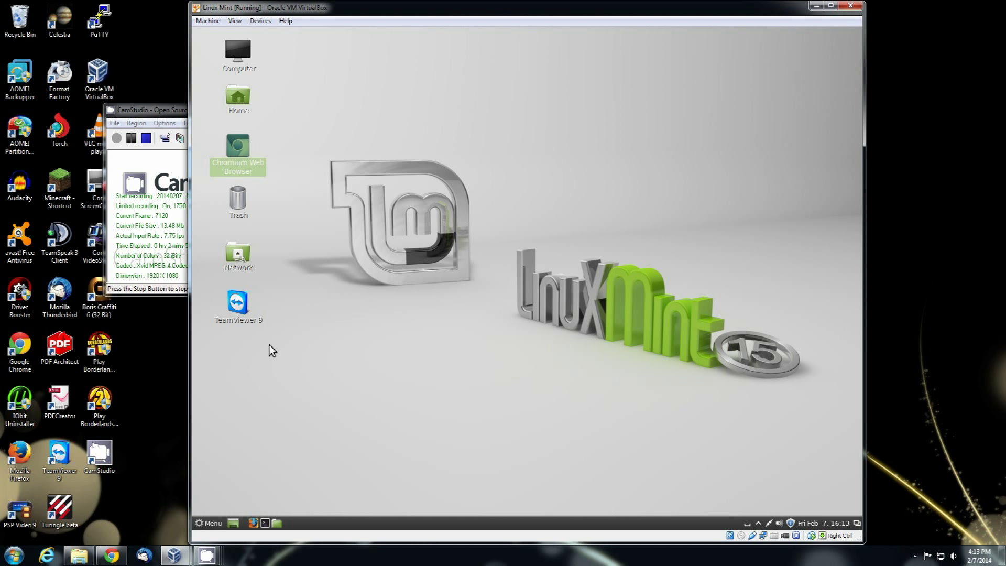
pyautogui.click(246, 307)
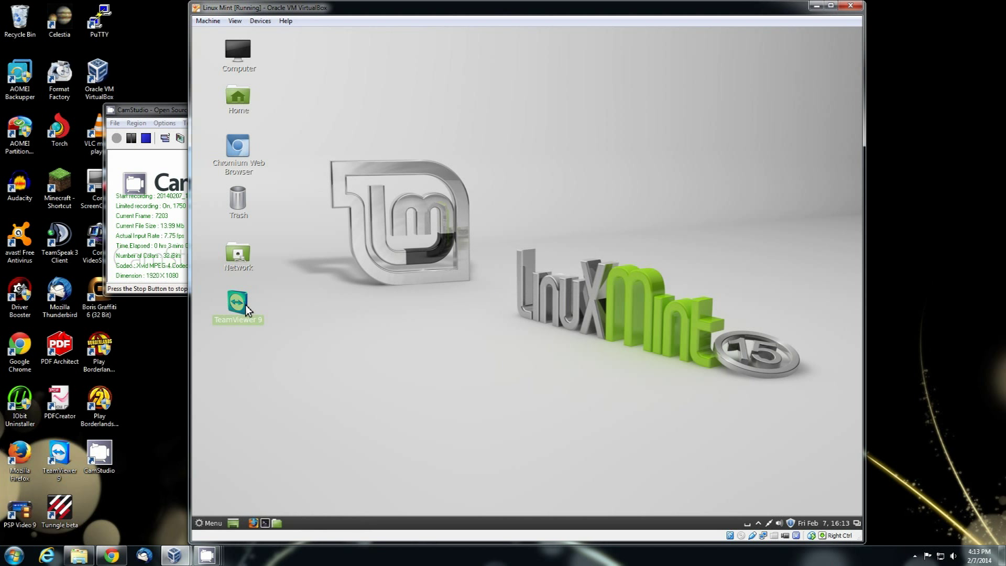
pyautogui.doubleClick(246, 307)
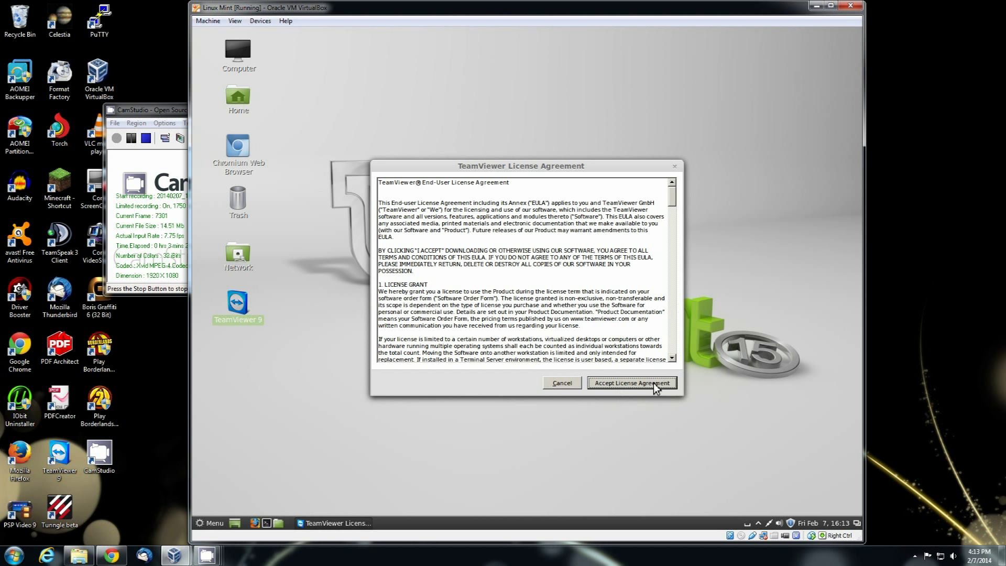
pyautogui.click(619, 384)
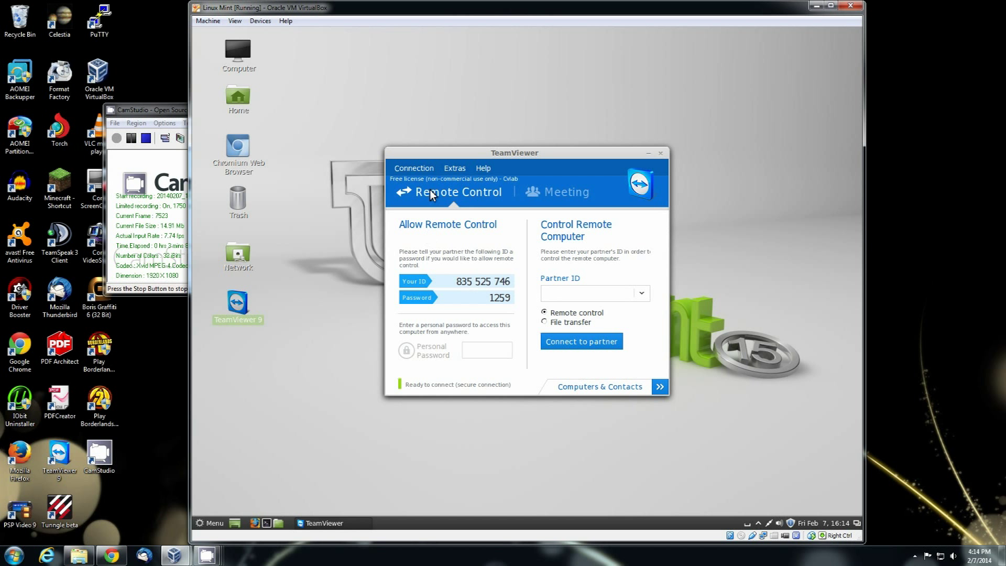
pyautogui.click(452, 172)
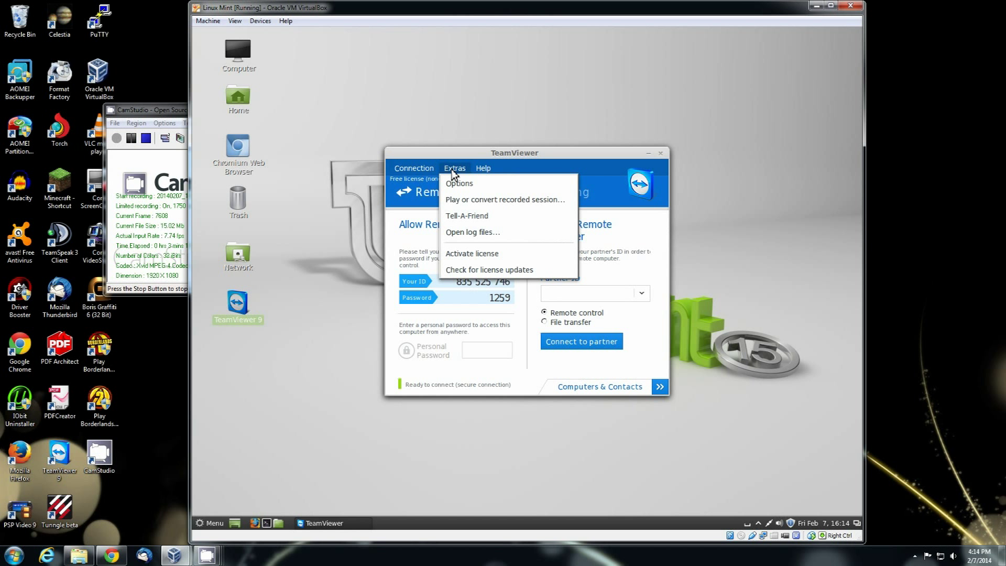
pyautogui.click(479, 171)
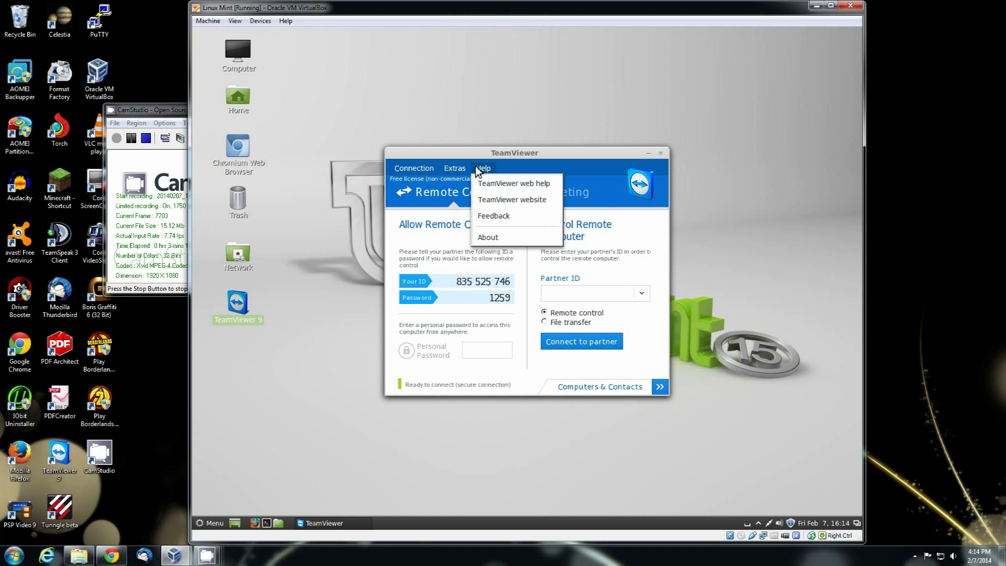
pyautogui.click(414, 169)
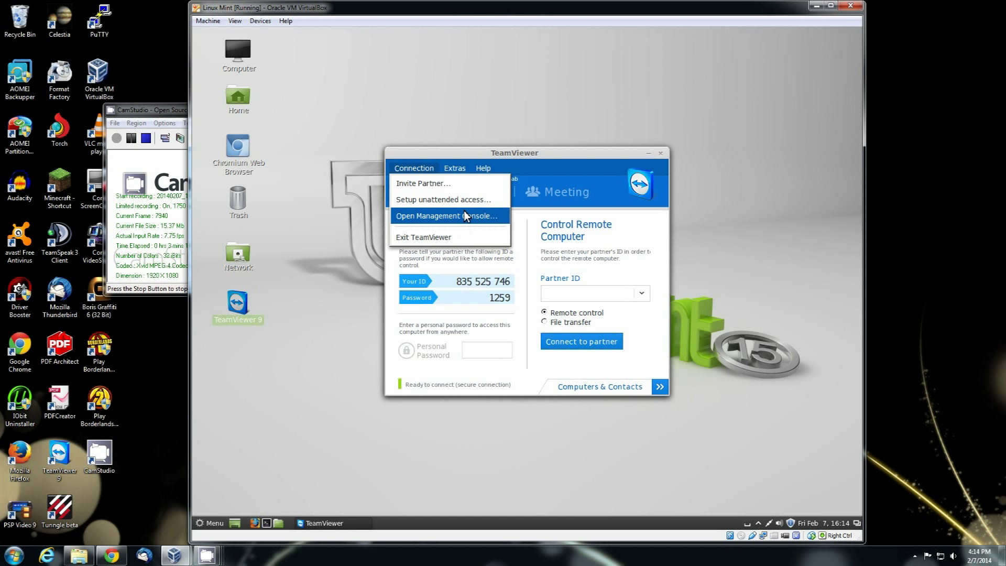
pyautogui.click(460, 168)
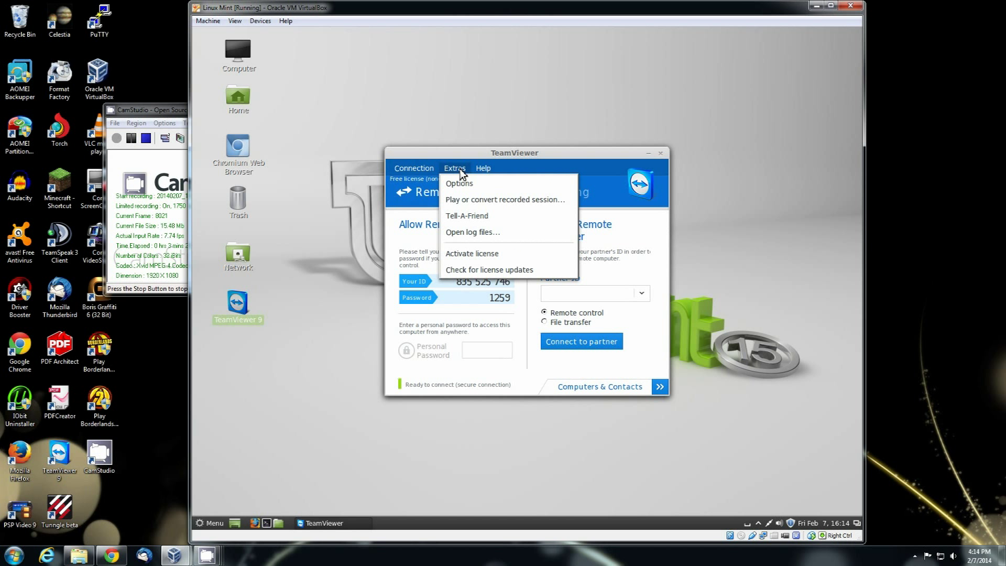
pyautogui.press('Escape')
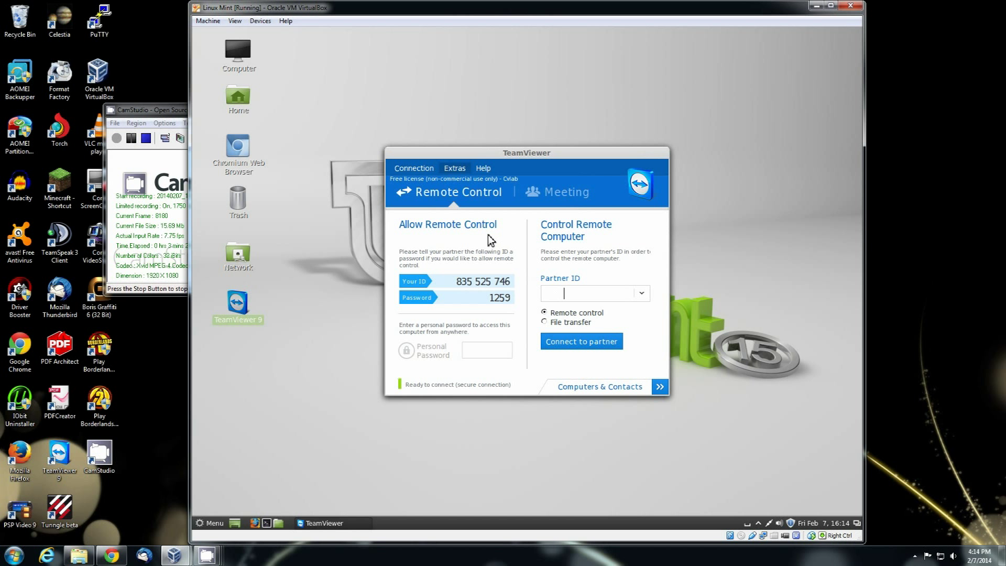
# Open Extras > Options and review the Security page's random password strength choices.
pyautogui.click(455, 169)
pyautogui.click(459, 177)
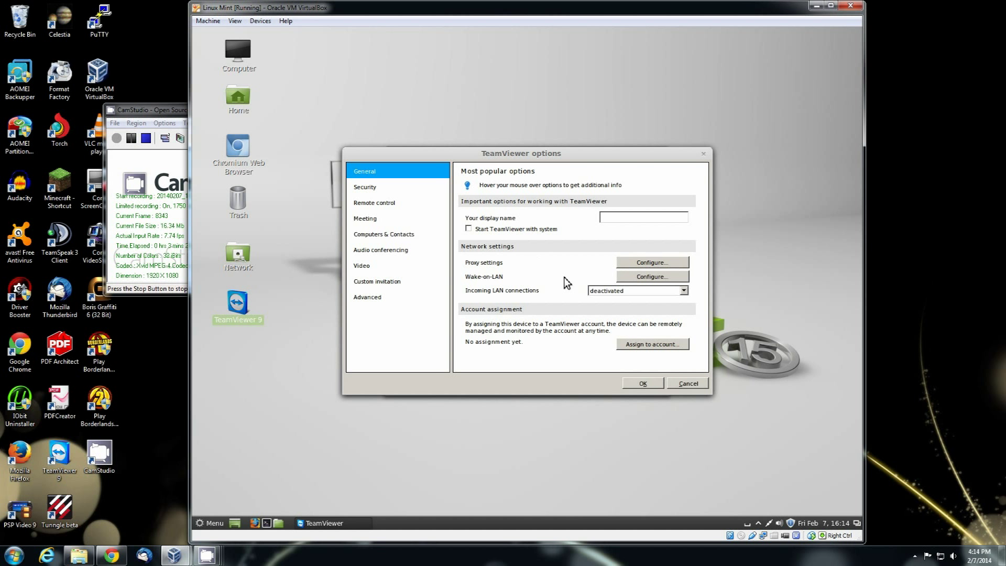
pyautogui.click(371, 188)
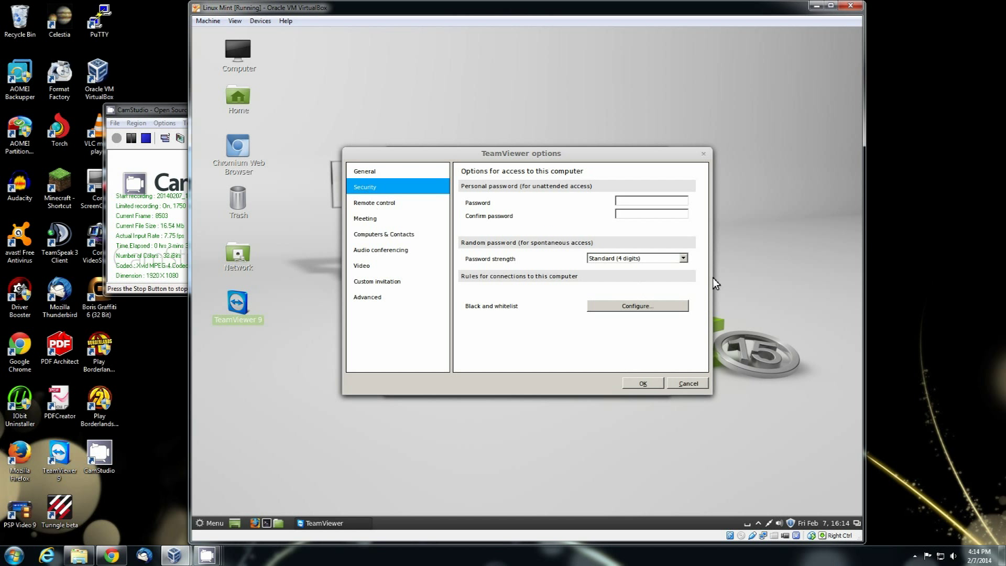
pyautogui.click(684, 258)
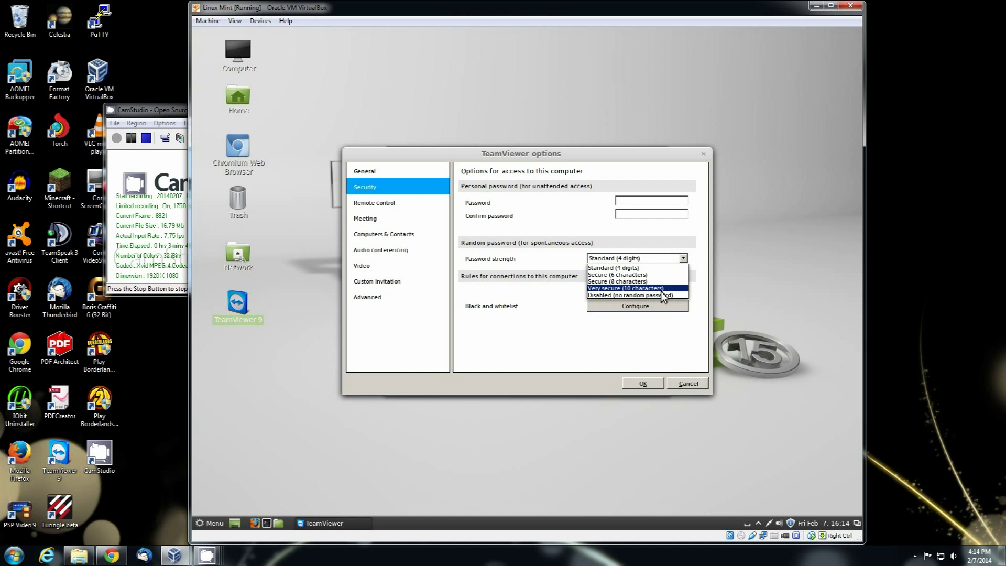
pyautogui.click(385, 210)
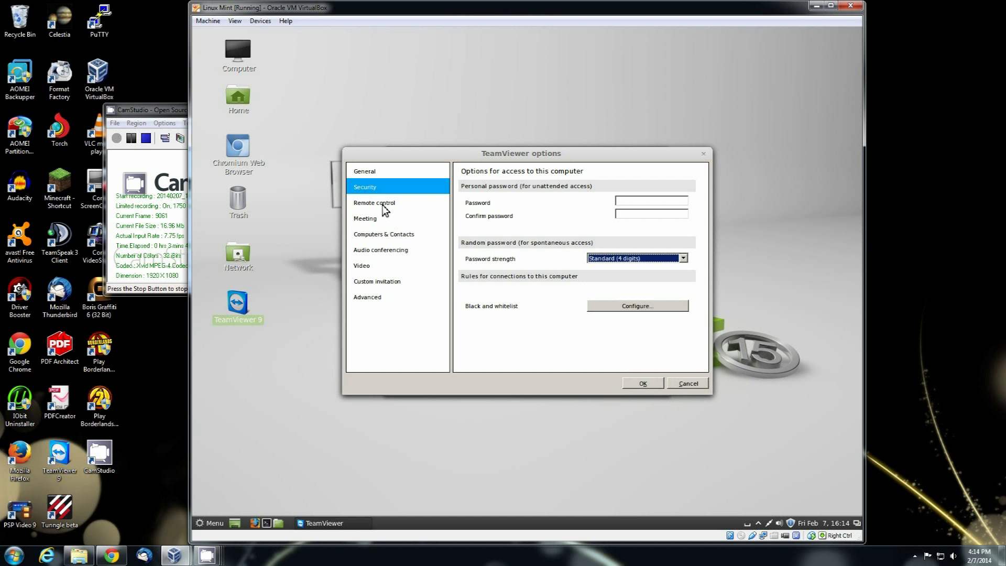
# Browse the Remote control, Meeting, Computers & Contacts and audio conferencing option pages.
pyautogui.click(383, 204)
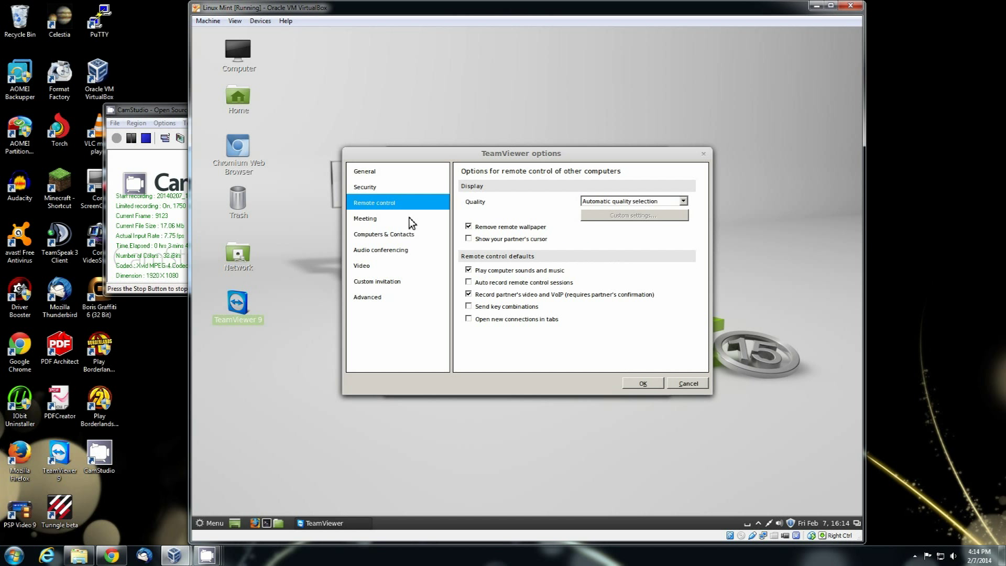
pyautogui.click(365, 218)
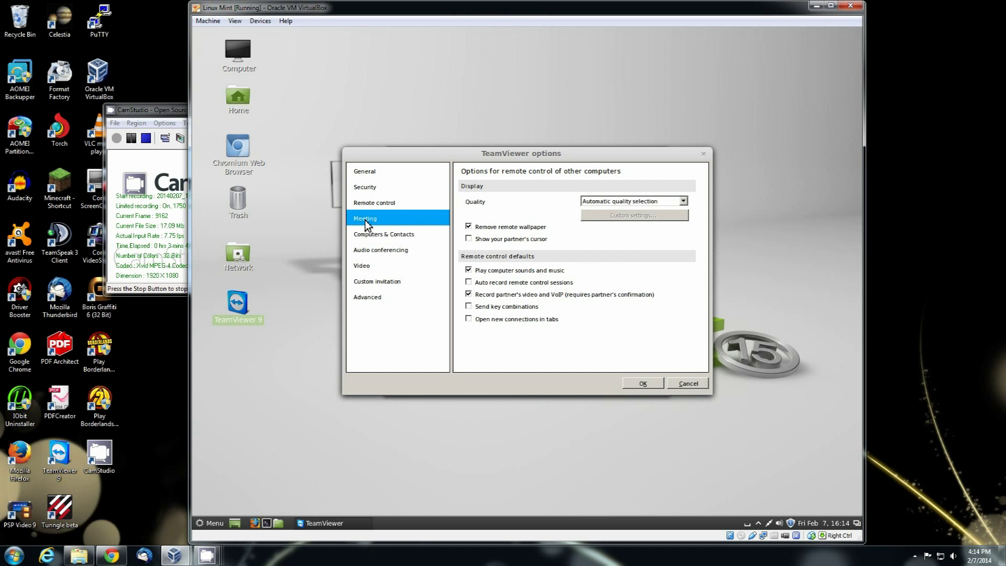
pyautogui.click(390, 236)
pyautogui.click(385, 253)
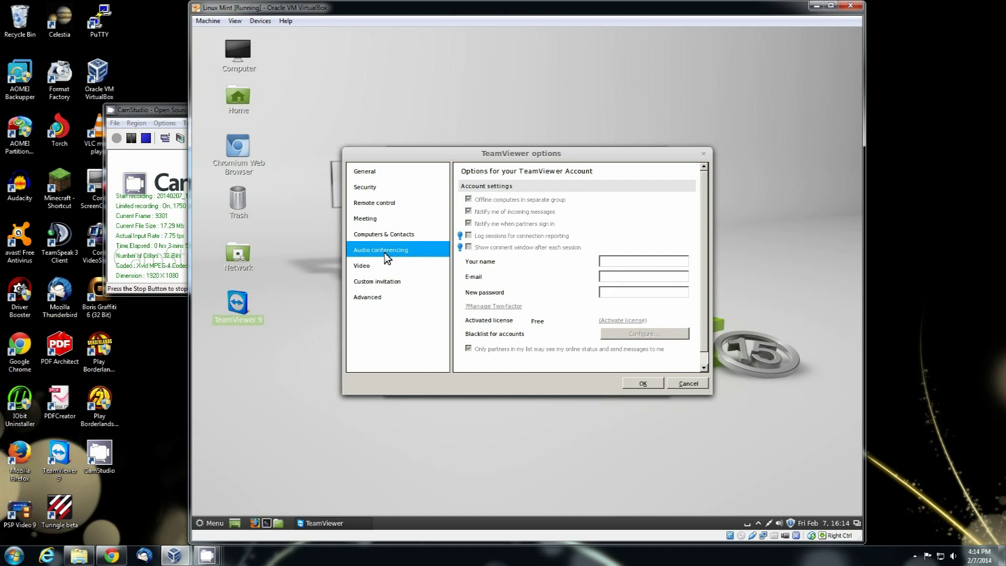
pyautogui.click(393, 233)
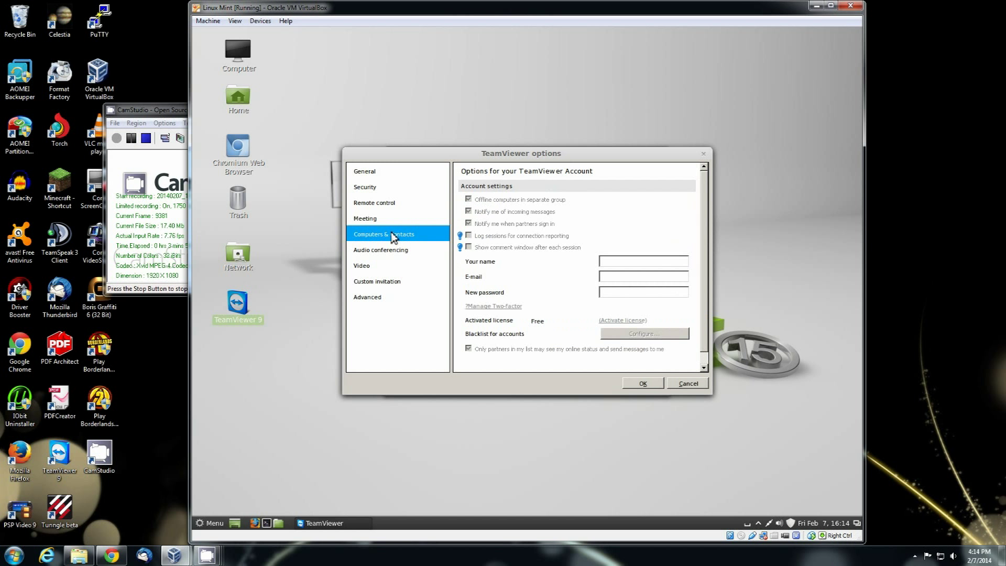
pyautogui.scroll(-1, 603, 283)
pyautogui.scroll(1, 586, 291)
pyautogui.scroll(1, 585, 291)
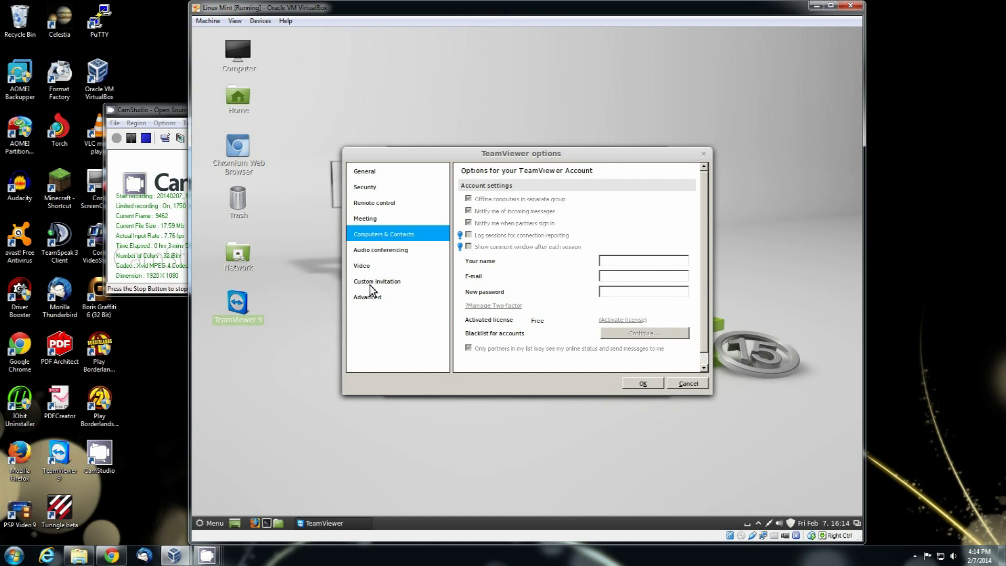
# View the Video and Custom invitation pages, then show all Advanced options and scroll through them.
pyautogui.click(364, 267)
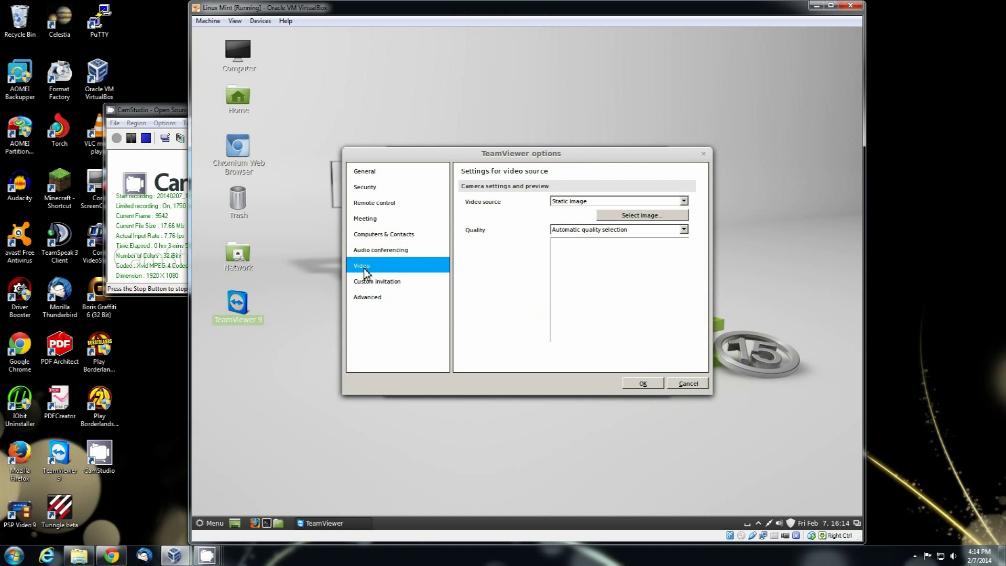
pyautogui.click(385, 281)
pyautogui.click(386, 301)
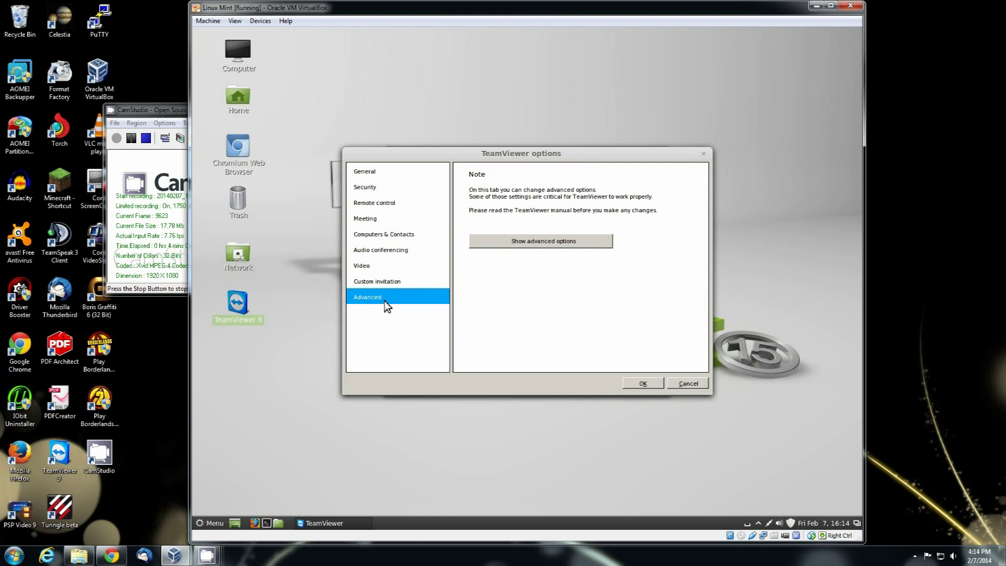
pyautogui.click(504, 243)
pyautogui.scroll(-4, 640, 282)
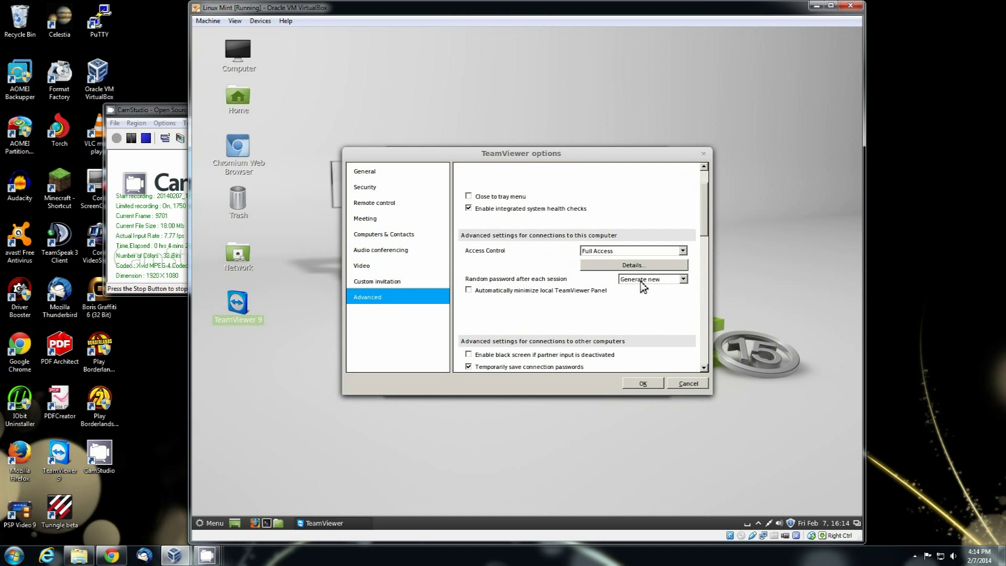
pyautogui.scroll(2, 654, 291)
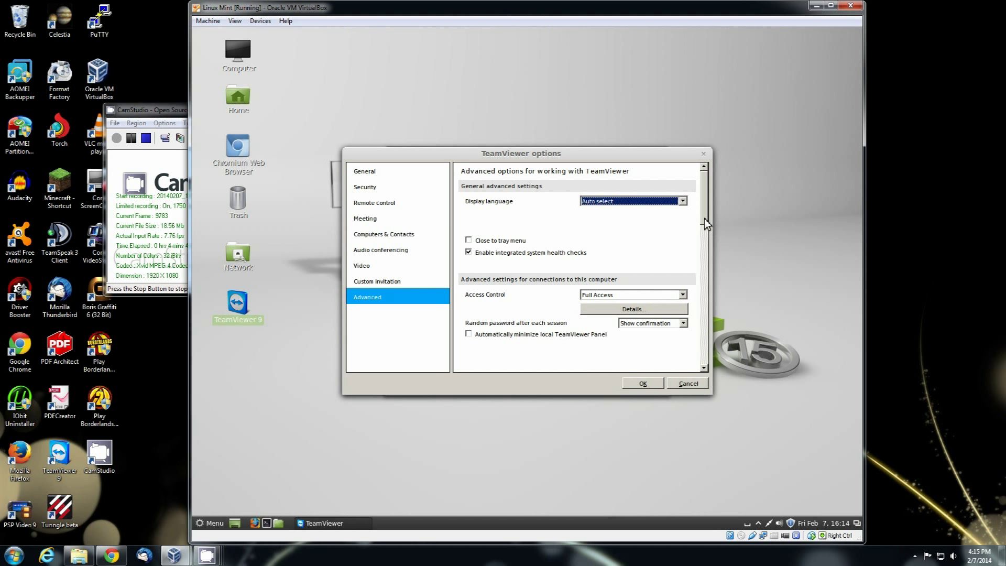
pyautogui.moveTo(704, 220); pyautogui.dragTo(706, 311)
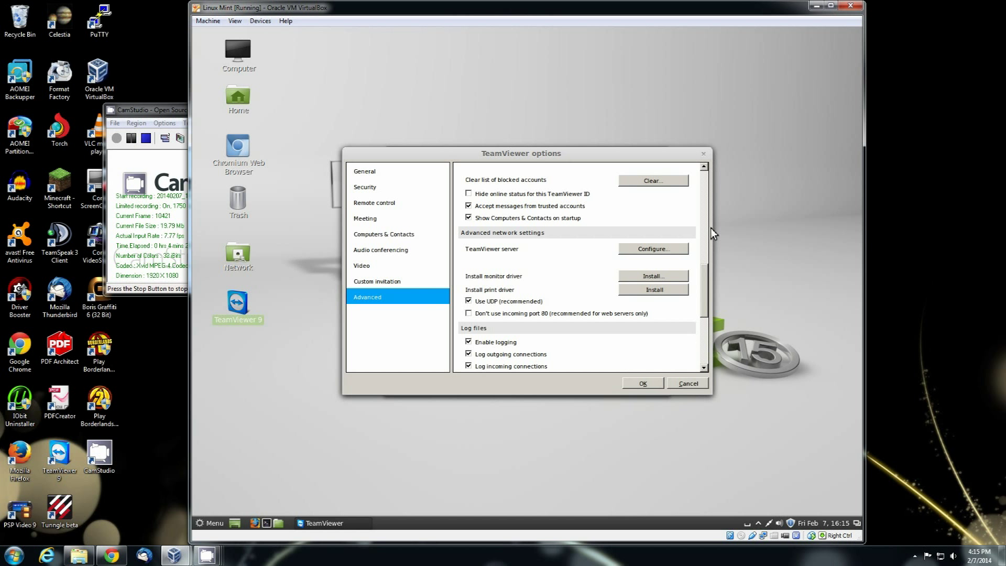
pyautogui.moveTo(709, 284); pyautogui.dragTo(714, 179)
# Close the Options dialog and select this computer's ID in the main window.
pyautogui.click(703, 153)
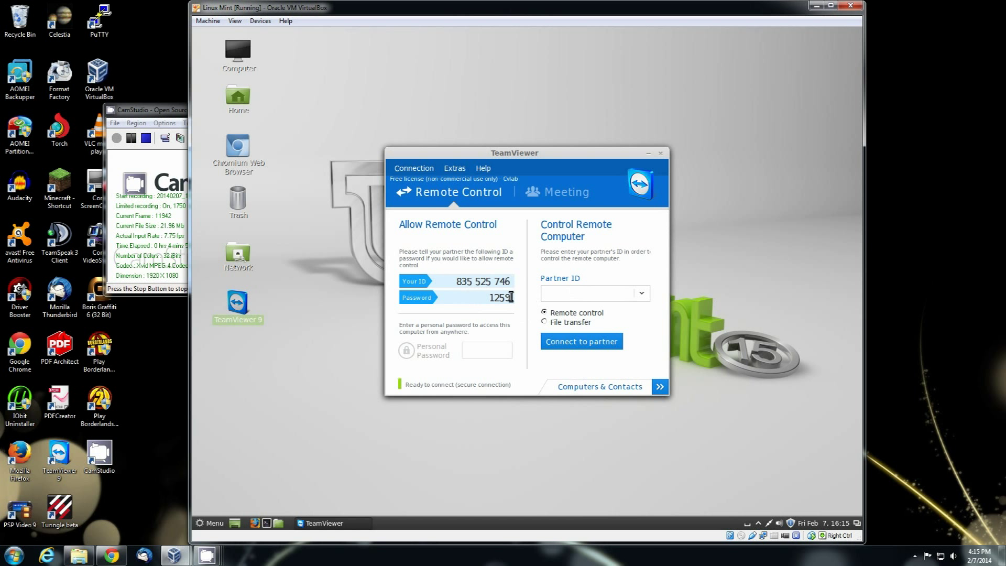
pyautogui.moveTo(457, 282); pyautogui.dragTo(506, 282)
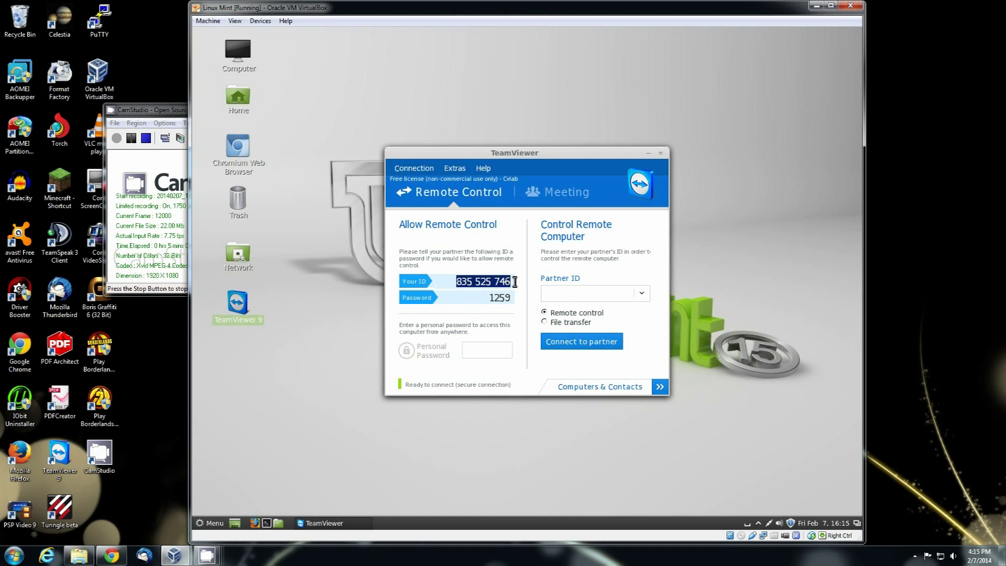
# Generate a new random access password, then select this computer's ID again.
pyautogui.doubleClick(494, 298)
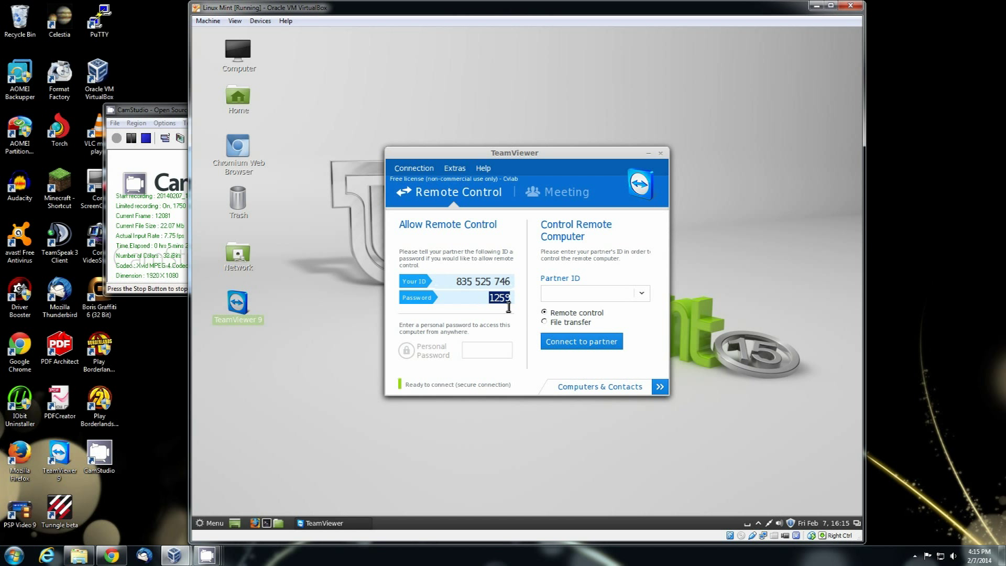
pyautogui.click(477, 299)
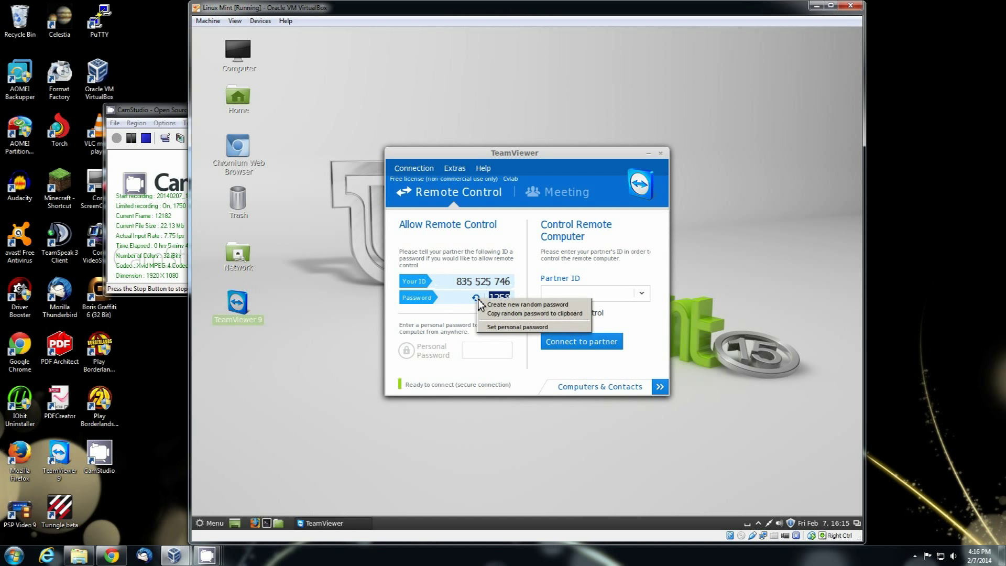
pyautogui.click(480, 304)
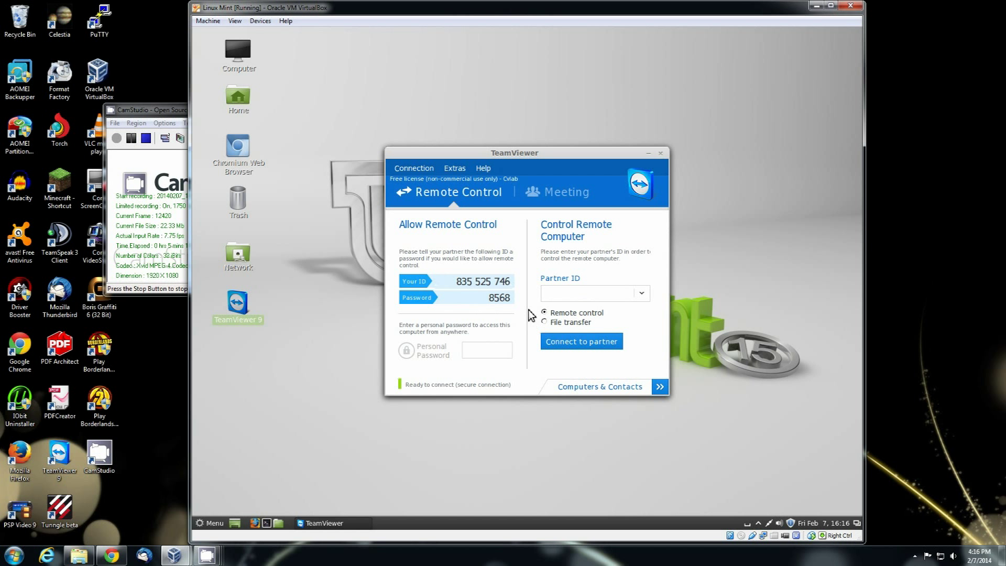
pyautogui.moveTo(458, 283); pyautogui.dragTo(543, 283)
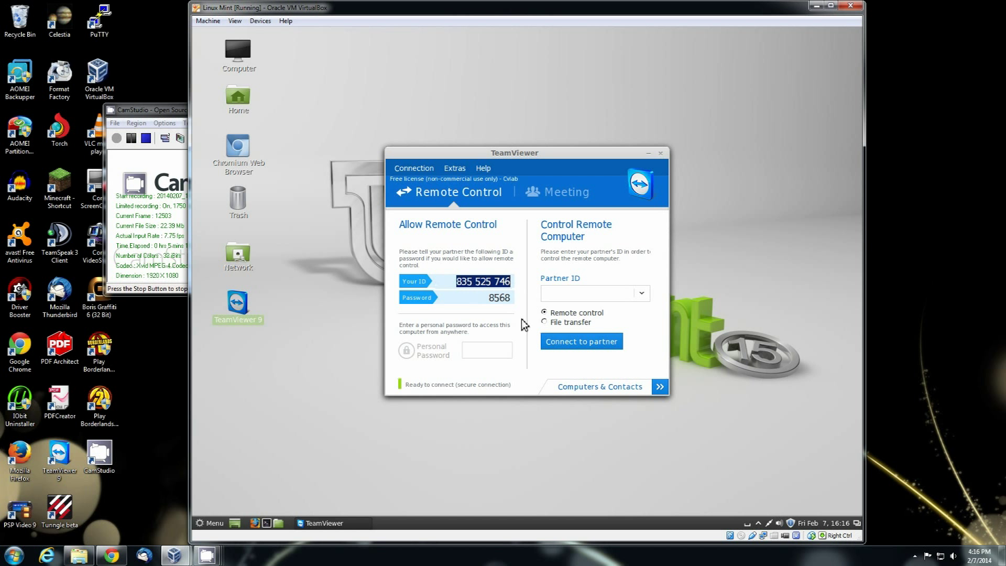